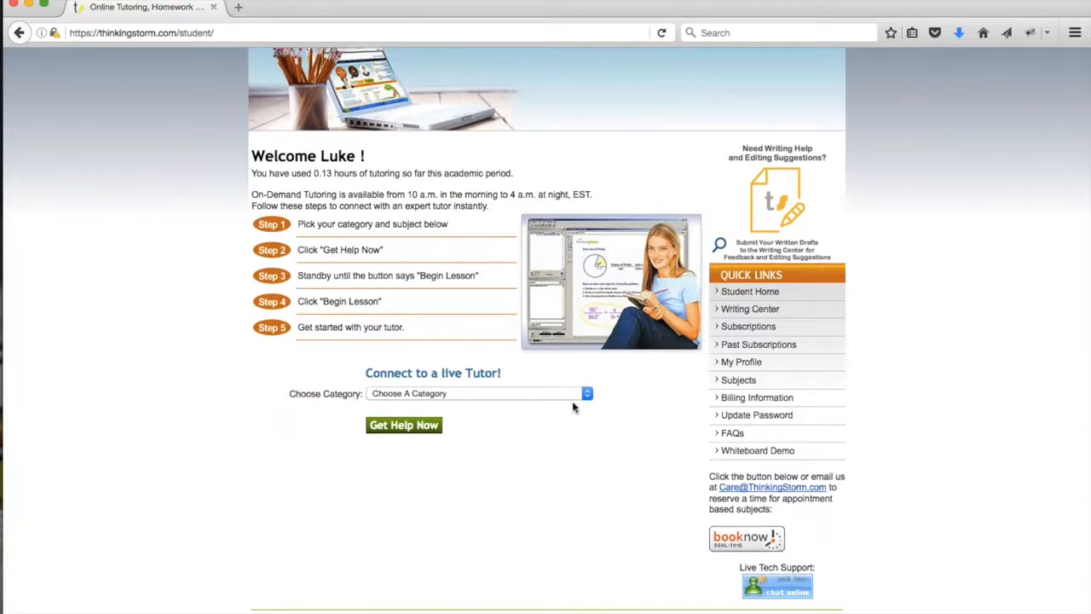
# Choose the Math category, the MAT 126 Topics in Mathematics course and the Measurement topic for a live tutor.
pyautogui.click(524, 399)
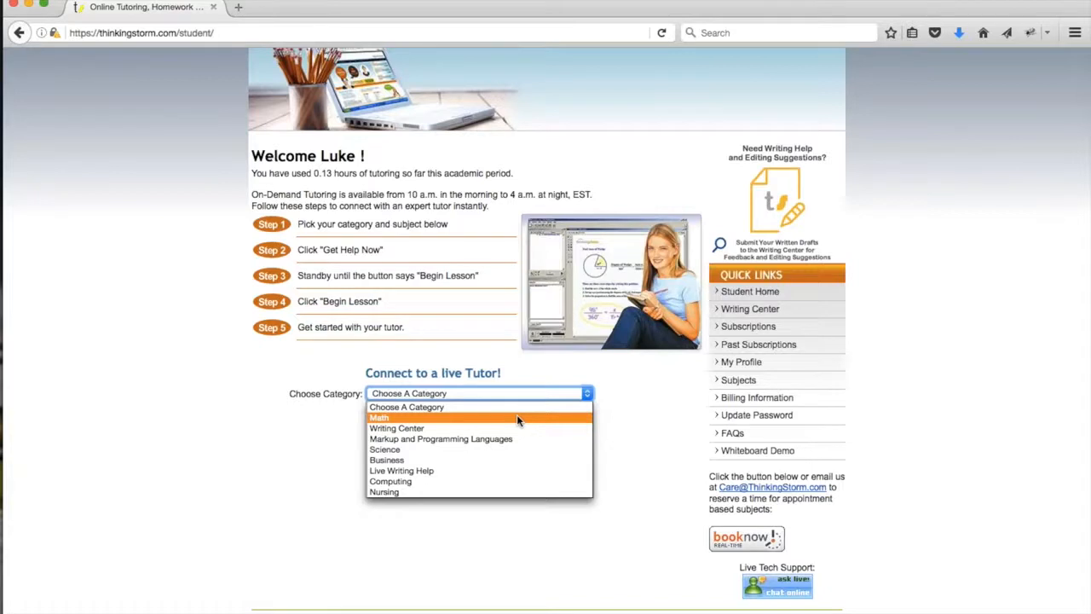
pyautogui.click(516, 419)
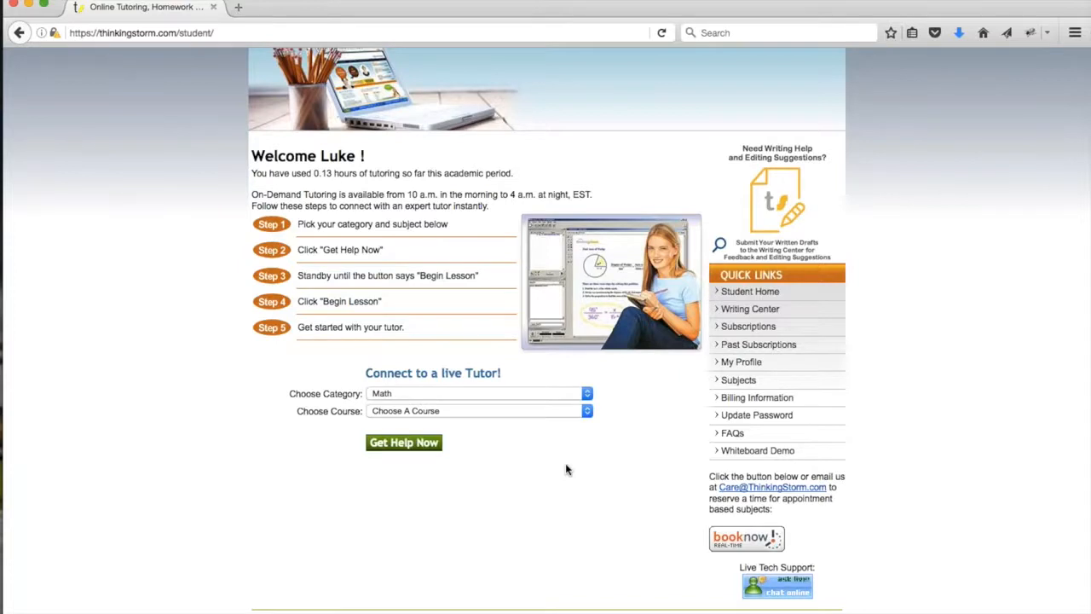
pyautogui.click(575, 414)
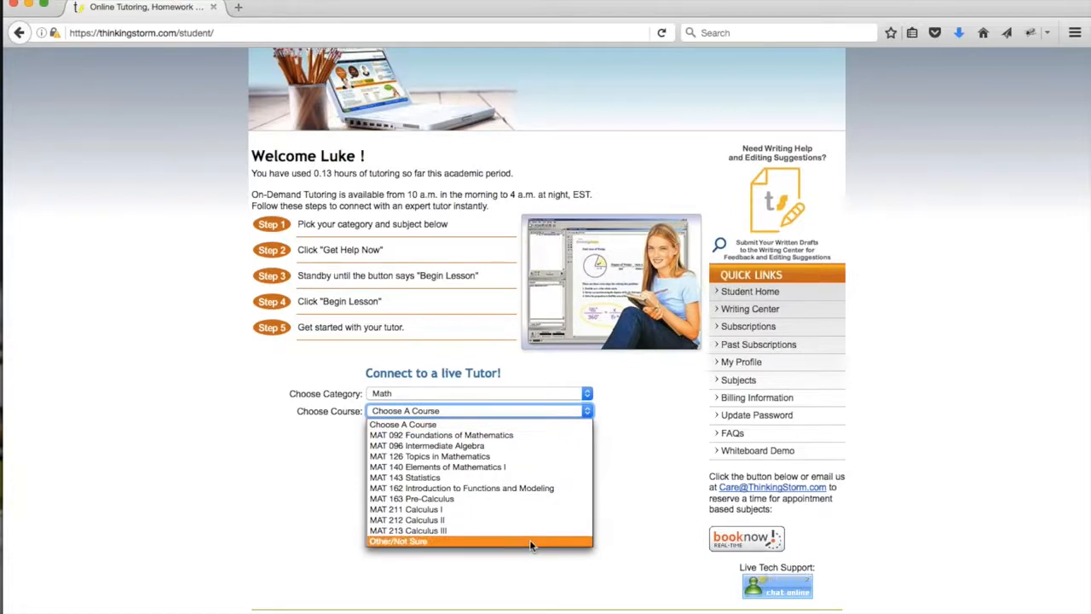
pyautogui.click(526, 457)
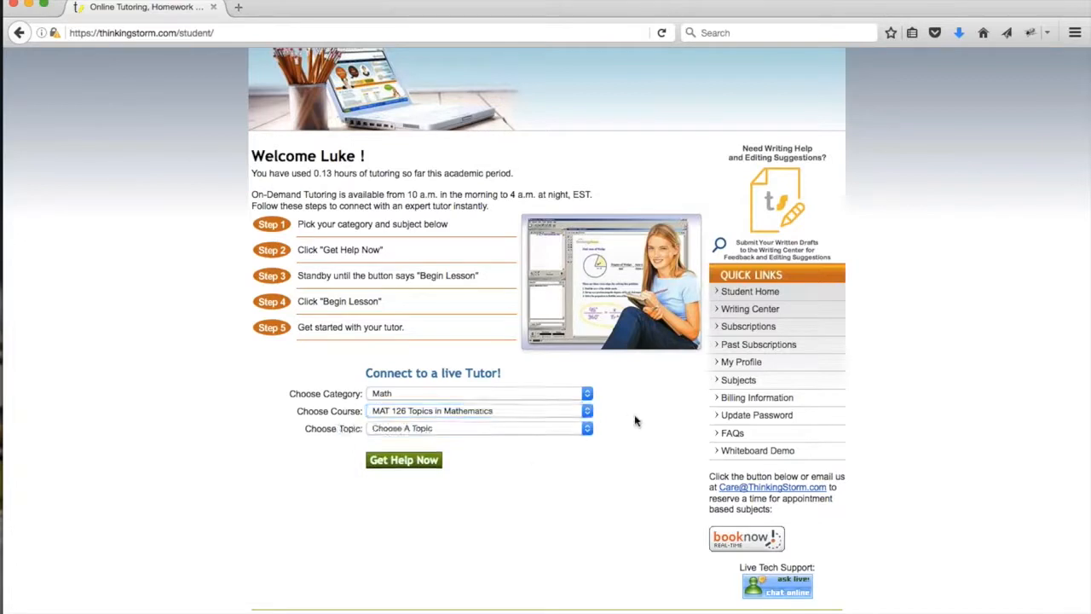
pyautogui.click(549, 432)
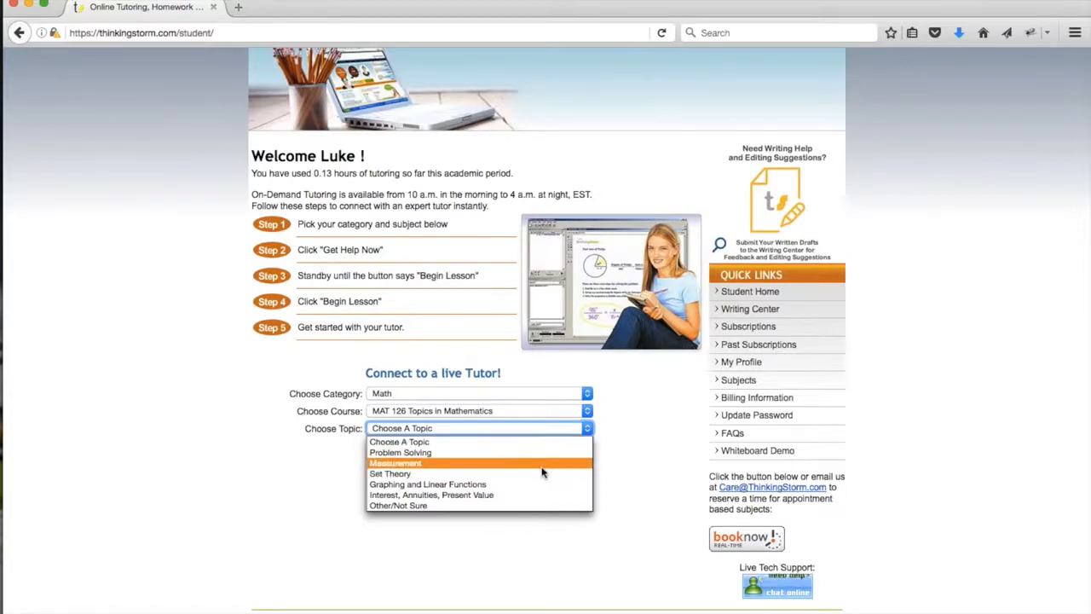
pyautogui.click(542, 463)
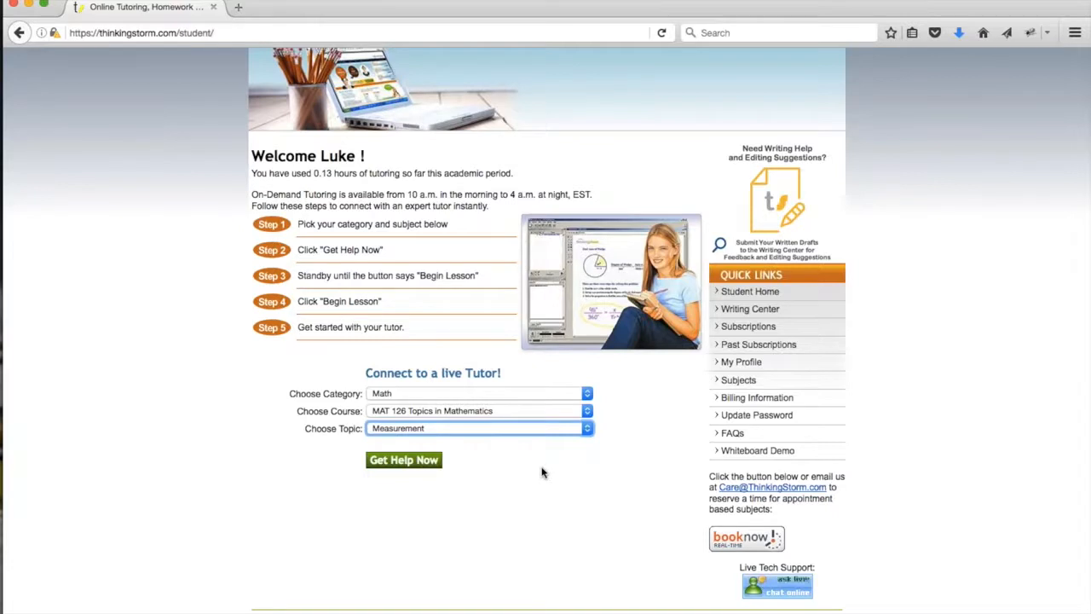
pyautogui.click(531, 454)
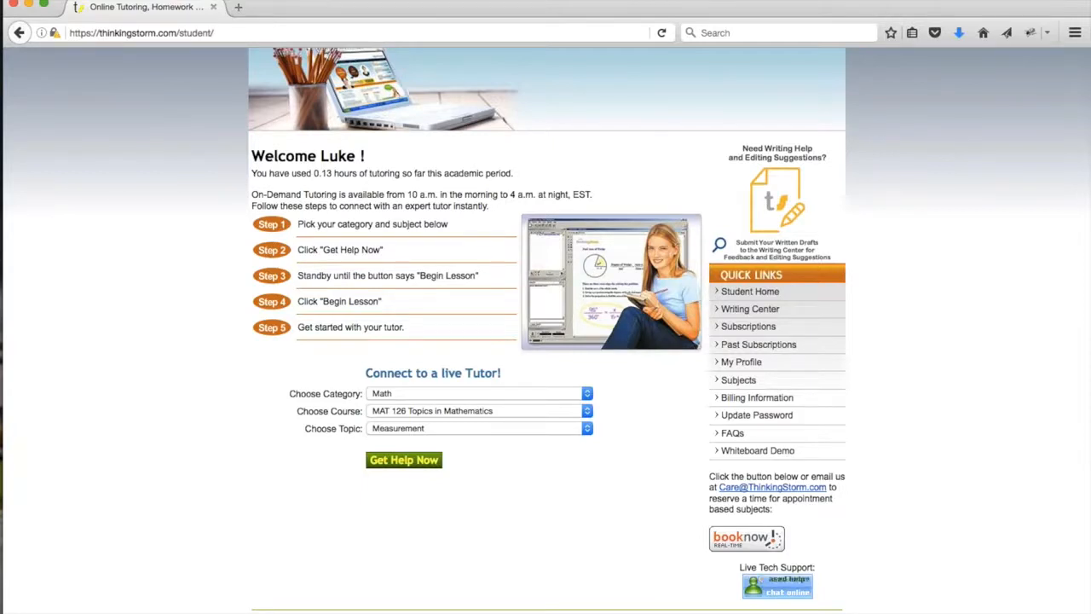
# Request help now, wait in the tutor queue, and begin the lesson once invited.
pyautogui.click(404, 460)
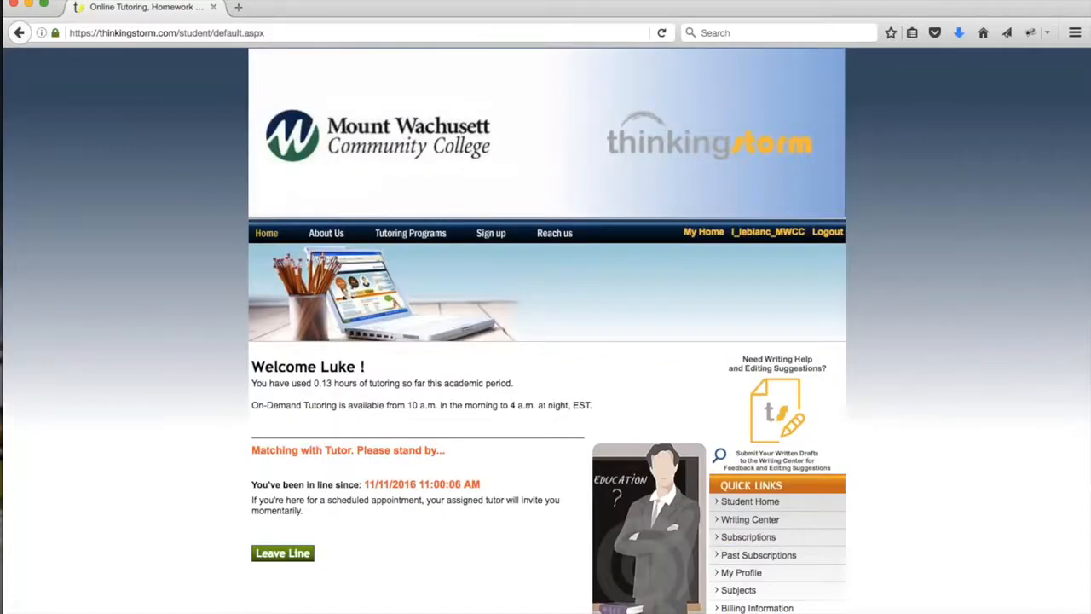
pyautogui.scroll(-3, 545, 341)
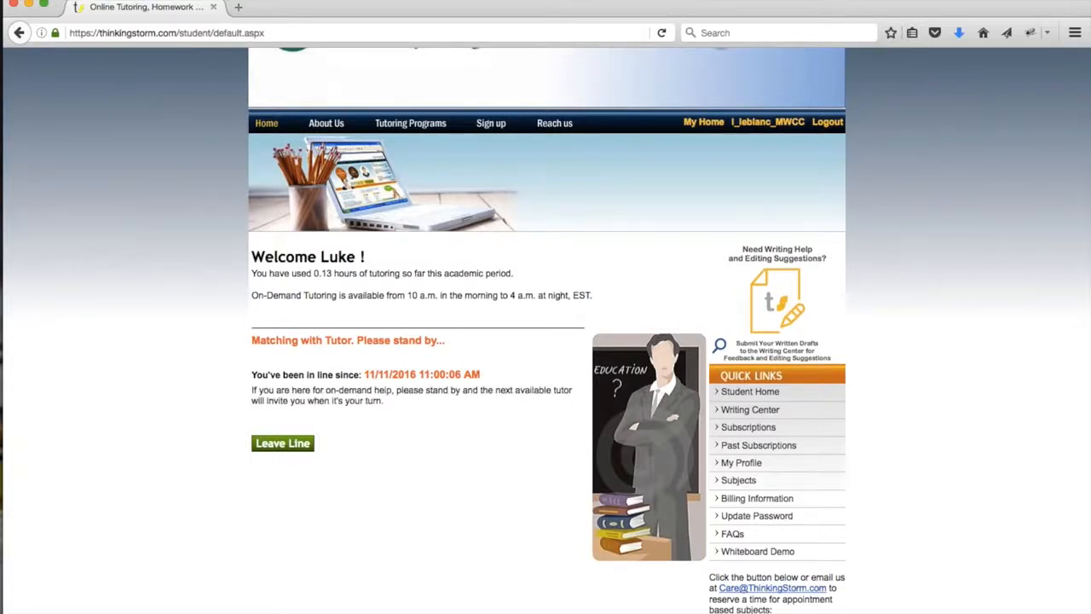
pyautogui.scroll(-1, 546, 331)
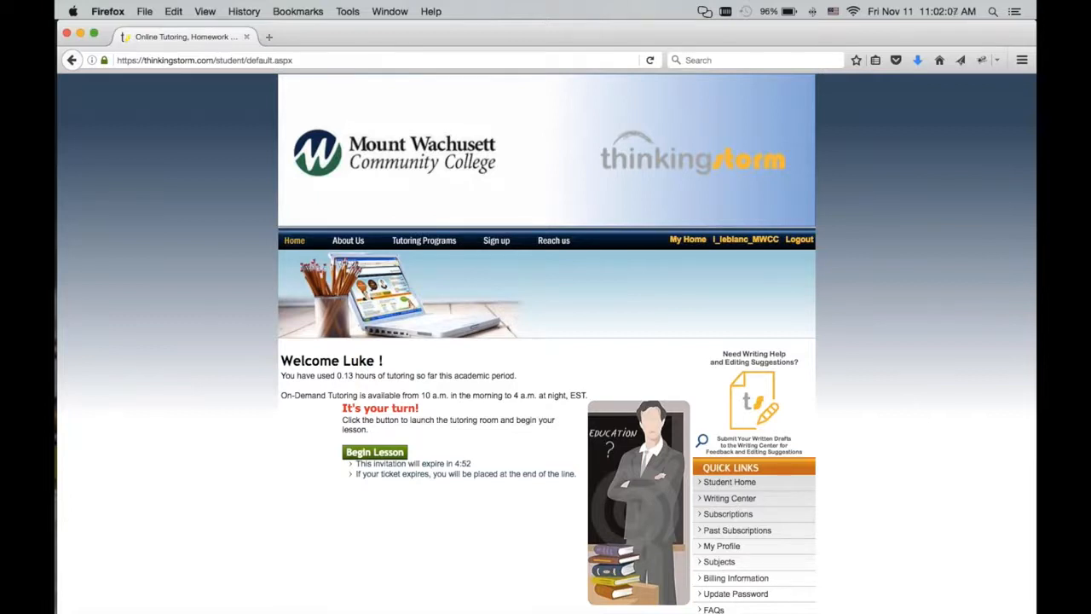
pyautogui.click(386, 458)
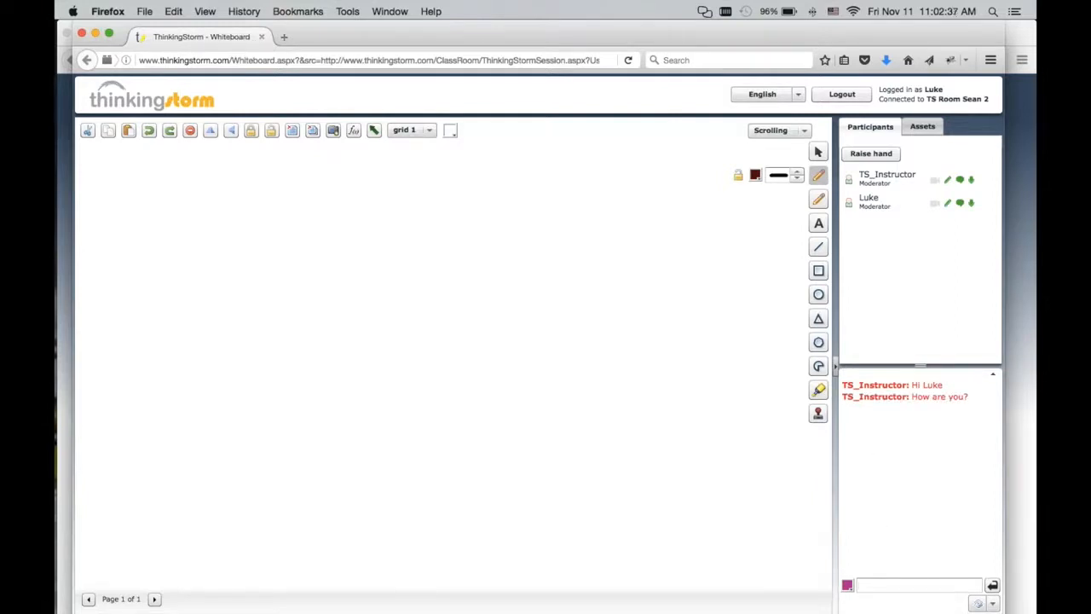
# Send the chat replies 'Hi there' and 'Good, thanks' to the instructor.
pyautogui.click(847, 585)
pyautogui.click(887, 512)
pyautogui.click(880, 586)
pyautogui.write('Hi there')
pyautogui.press('Return')
pyautogui.write('Good, thanks')
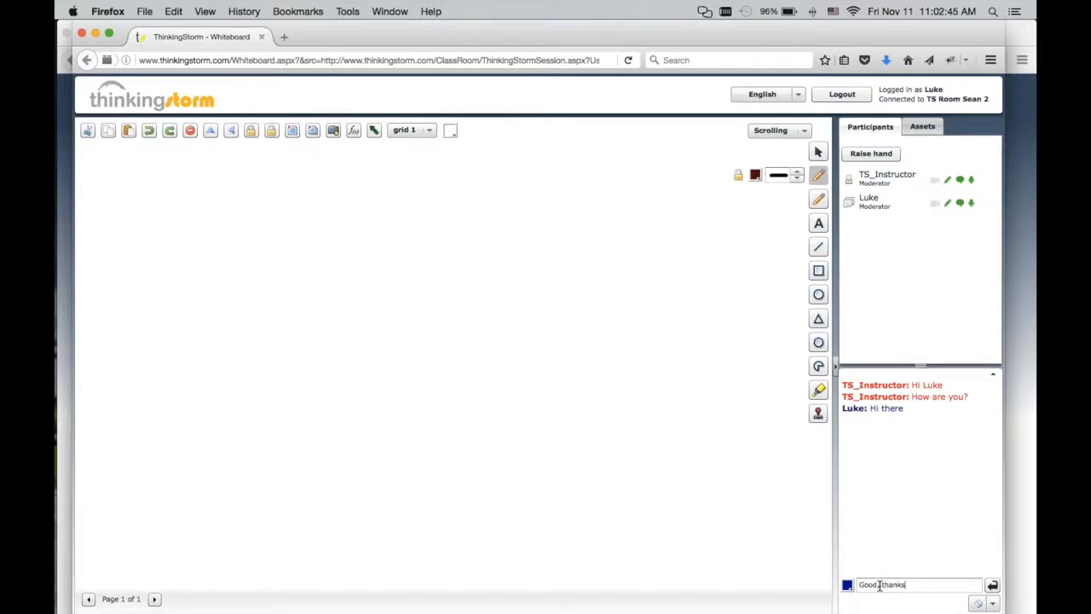
pyautogui.press('Return')
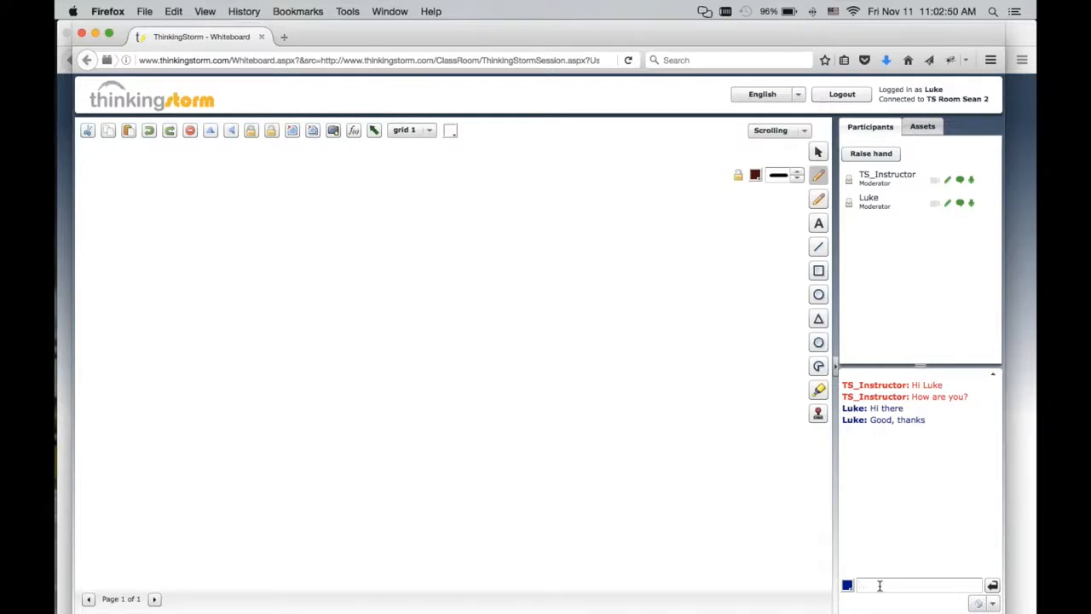
# Send the chat message 'I need help with measurement'.
pyautogui.write('I need help with measurement')
pyautogui.press('Return')
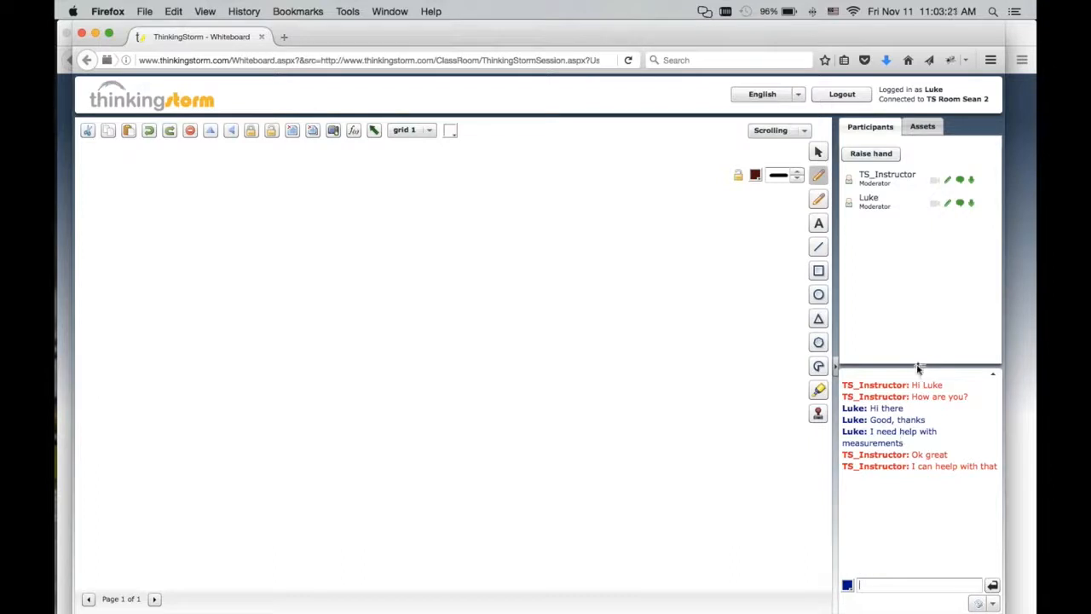
# Handwrite the equation 2x − 7 = 10 on the whiteboard in green with the Smooth Pencil.
pyautogui.moveTo(919, 369); pyautogui.dragTo(921, 287)
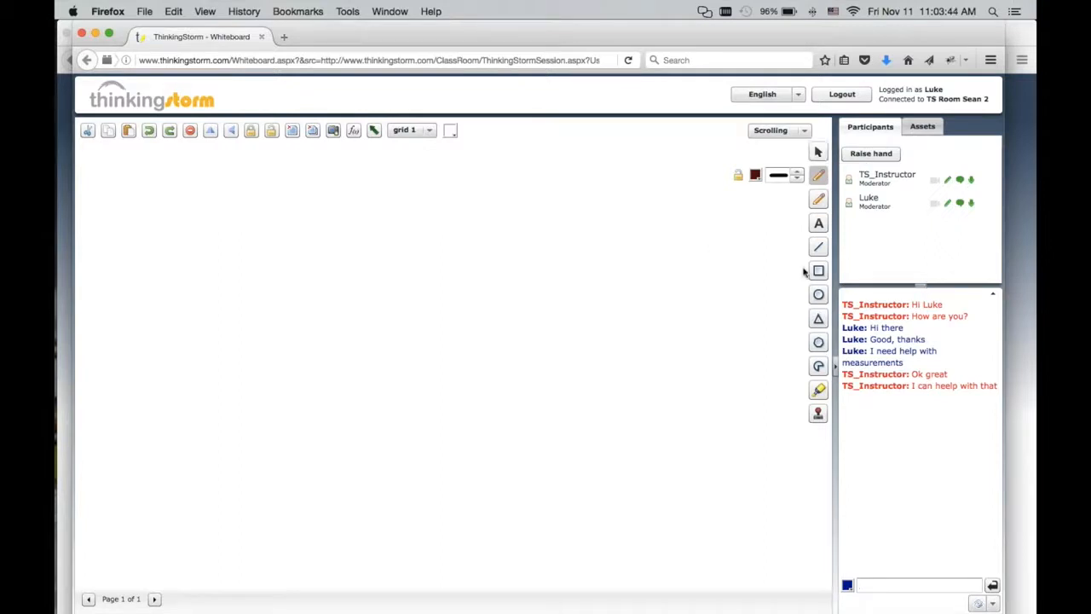
pyautogui.click(818, 201)
pyautogui.click(797, 200)
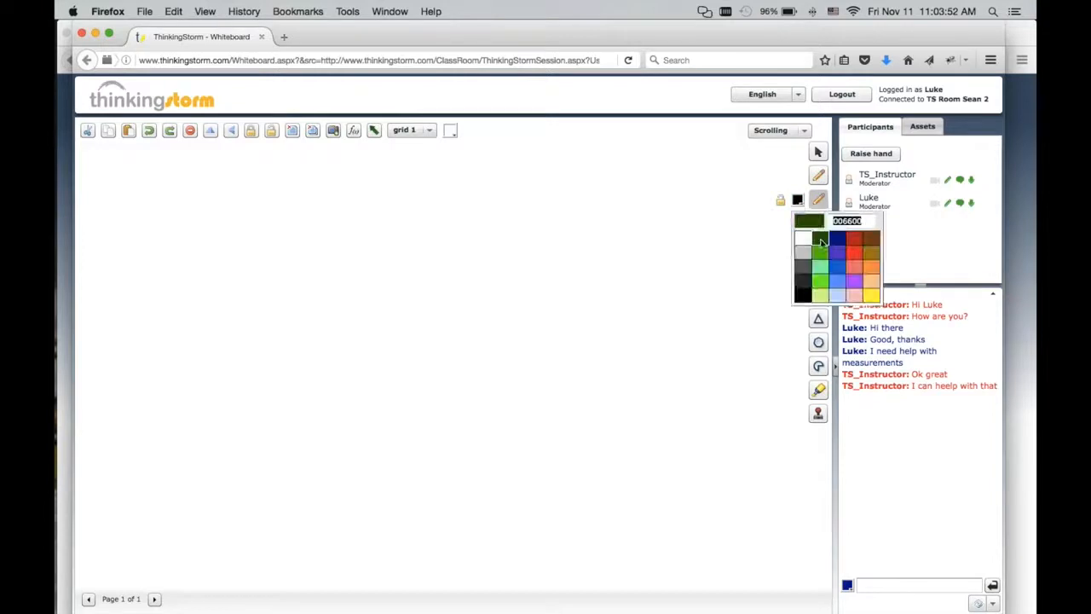
pyautogui.click(819, 201)
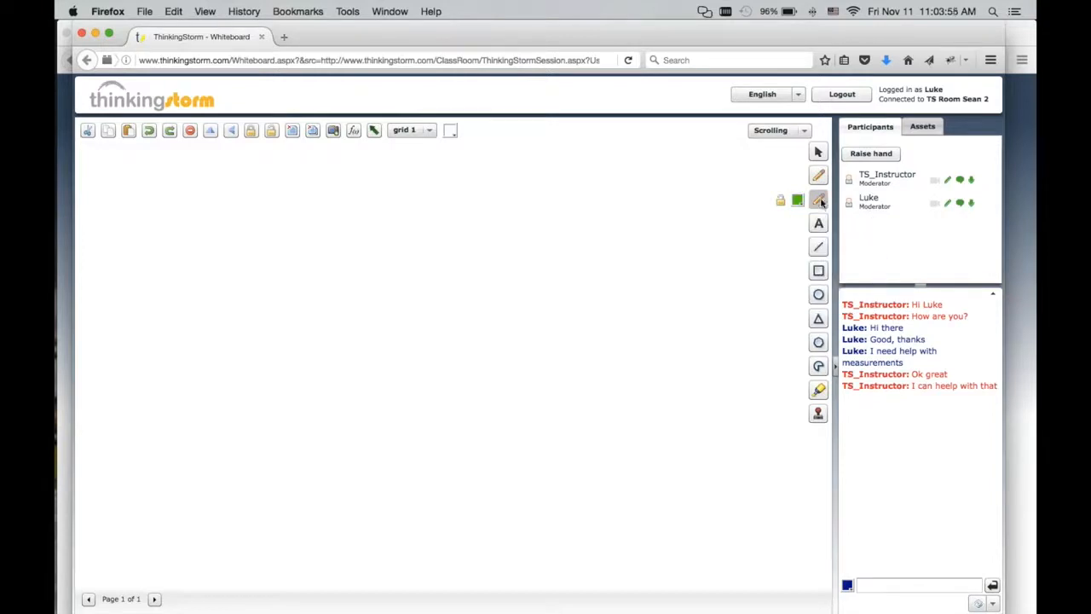
pyautogui.moveTo(156, 186)
pyautogui.mouseDown()
pyautogui.moveTo(143, 227)
pyautogui.moveTo(219, 225)
pyautogui.mouseUp()
pyautogui.moveTo(218, 205); pyautogui.dragTo(188, 227)
pyautogui.moveTo(251, 208)
pyautogui.mouseDown()
pyautogui.moveTo(332, 188)
pyautogui.moveTo(311, 226)
pyautogui.moveTo(330, 204)
pyautogui.moveTo(387, 208)
pyautogui.moveTo(391, 198)
pyautogui.moveTo(448, 221)
pyautogui.moveTo(449, 193)
pyautogui.mouseUp()
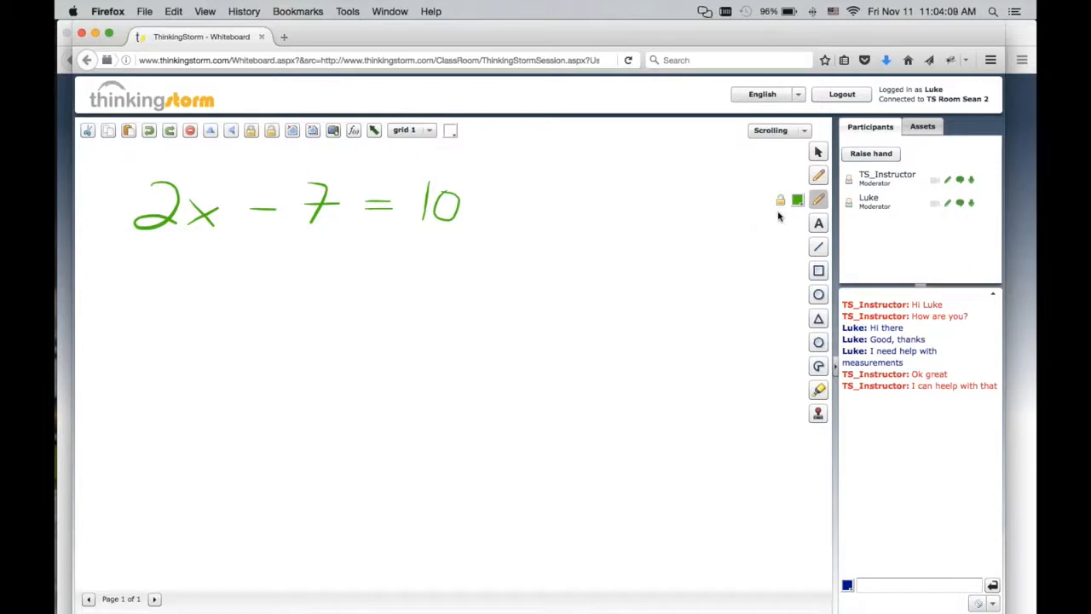
# Add a 16-point text box reading 'If 3x - 5y = 15, what is 2x + 2y?' below the equation.
pyautogui.click(820, 227)
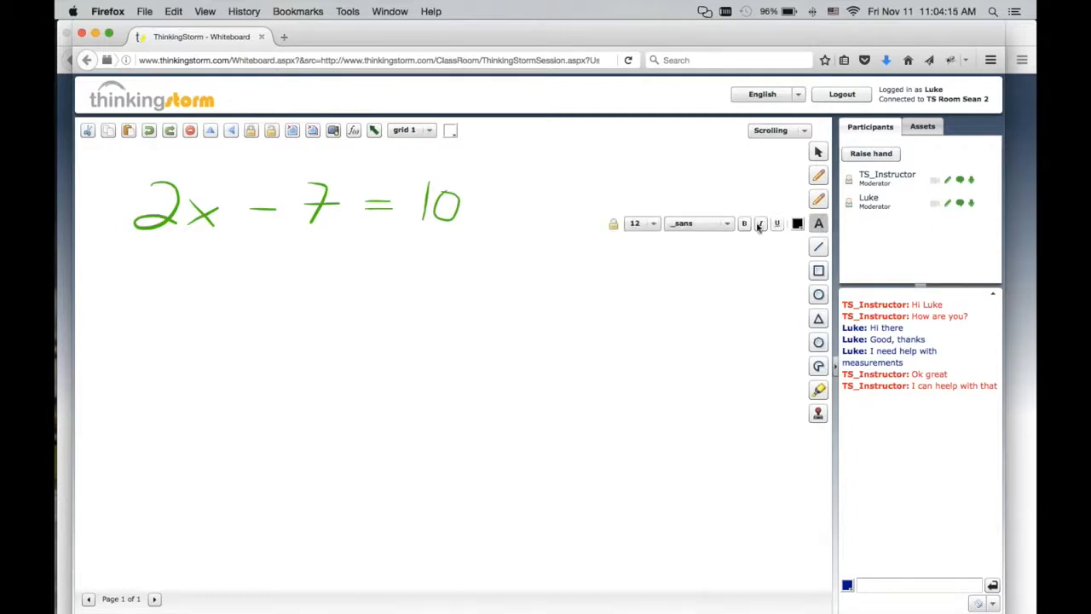
pyautogui.click(644, 226)
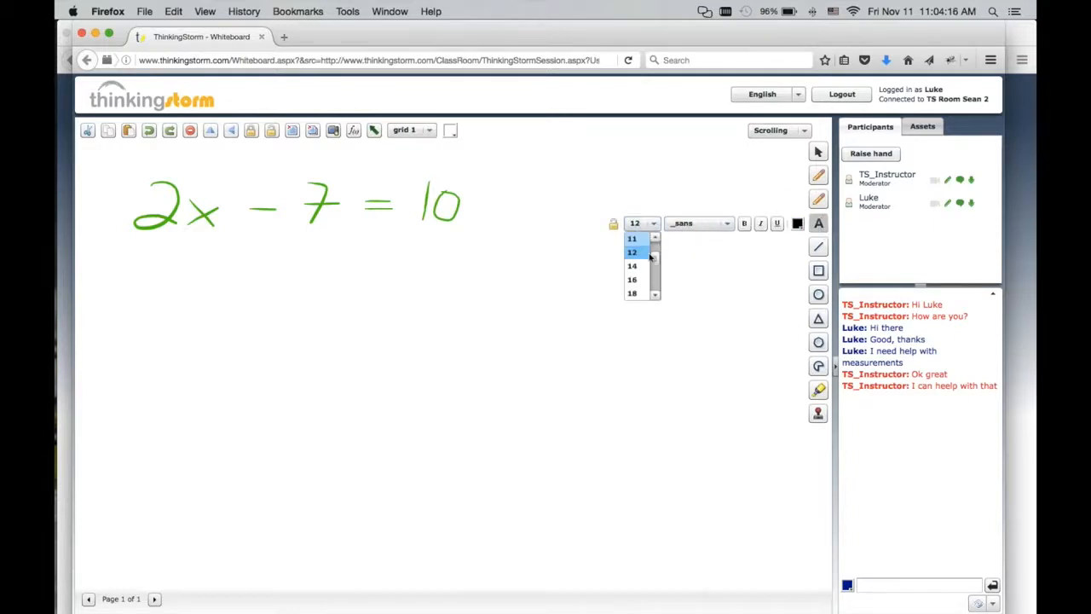
pyautogui.click(636, 282)
pyautogui.moveTo(122, 251); pyautogui.dragTo(628, 440)
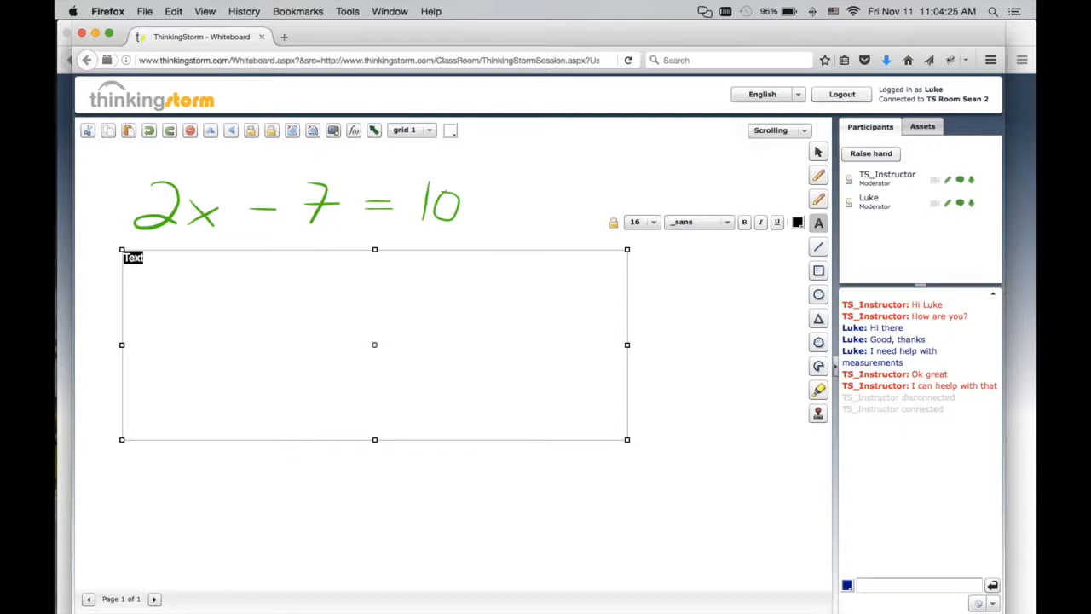
pyautogui.write('If 3x - 5y = 15, what is 2x ')
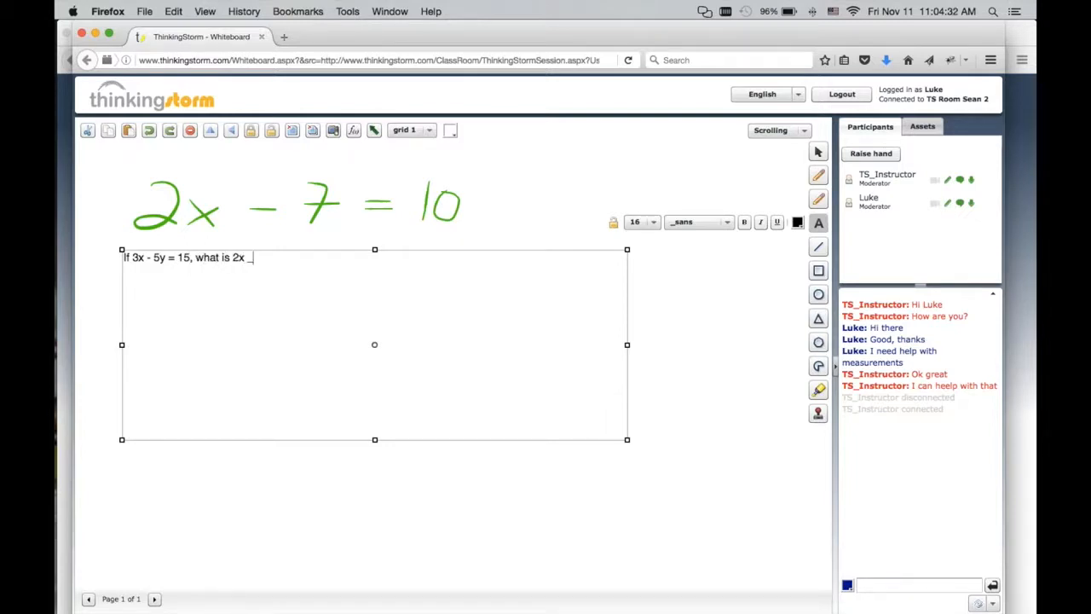
pyautogui.write('+ 2y?')
# Draw a diagonal line and a green-filled square on the whiteboard.
pyautogui.click(818, 248)
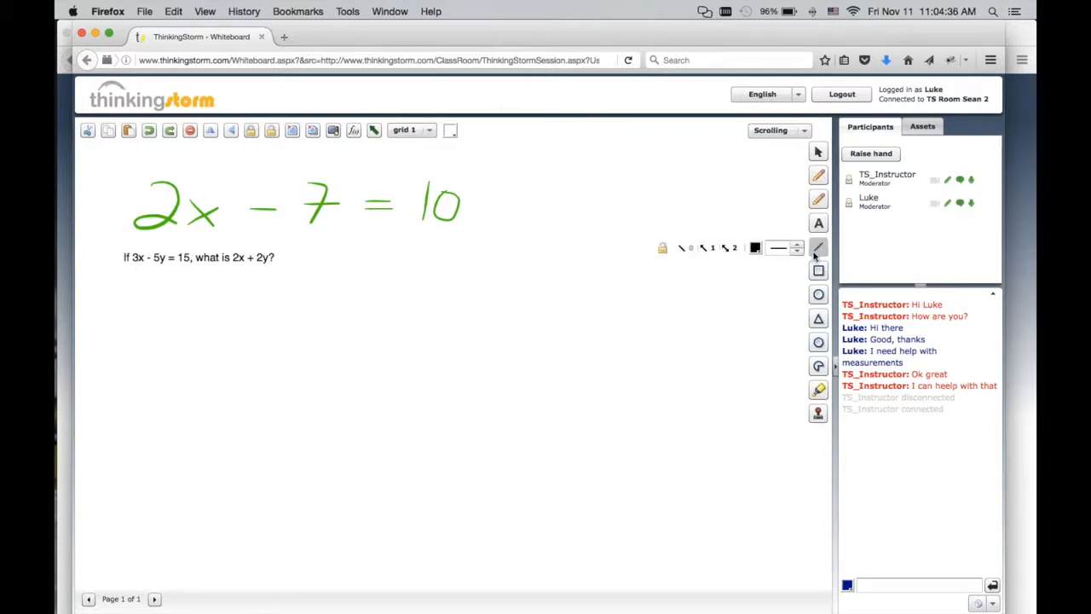
pyautogui.moveTo(520, 170); pyautogui.dragTo(677, 326)
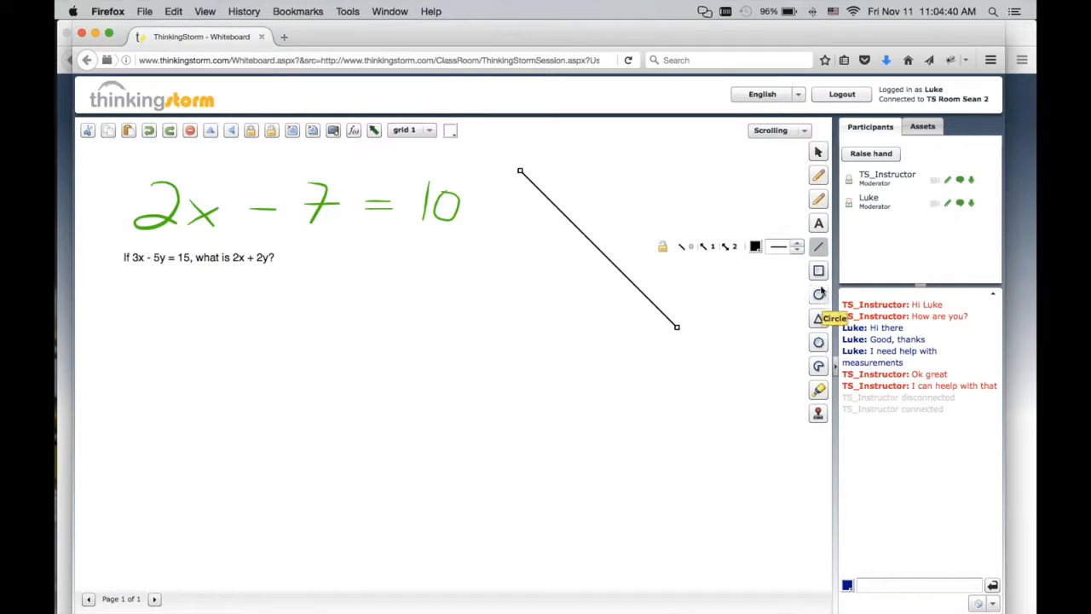
pyautogui.click(818, 270)
pyautogui.click(756, 271)
pyautogui.click(778, 332)
pyautogui.moveTo(362, 270); pyautogui.dragTo(614, 446)
# Highlight the typed question in yellow with the highlighter, then return to the selector.
pyautogui.click(819, 390)
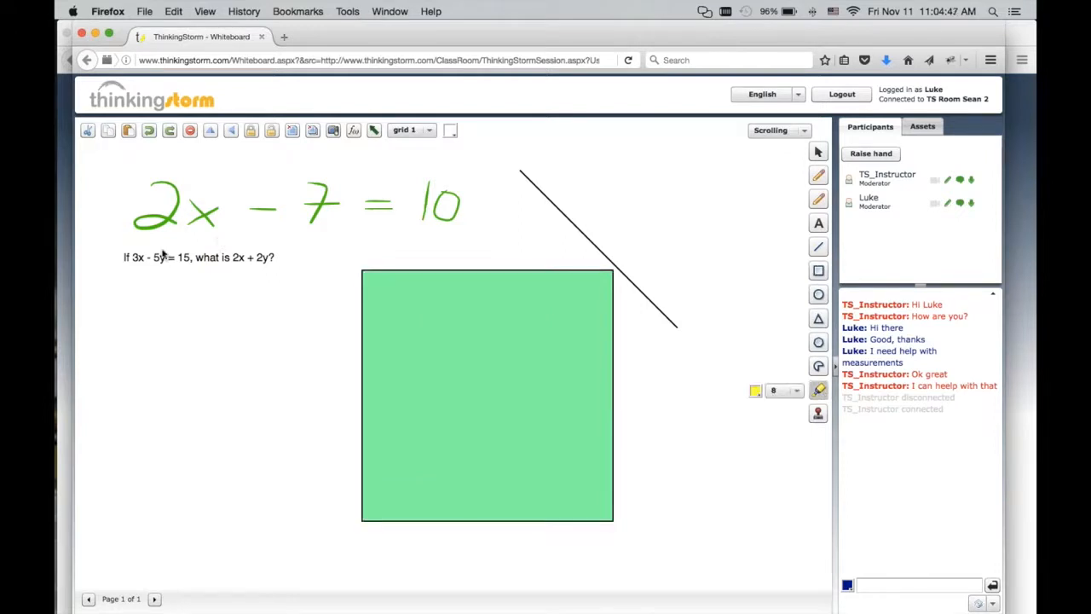
pyautogui.moveTo(133, 257); pyautogui.dragTo(274, 261)
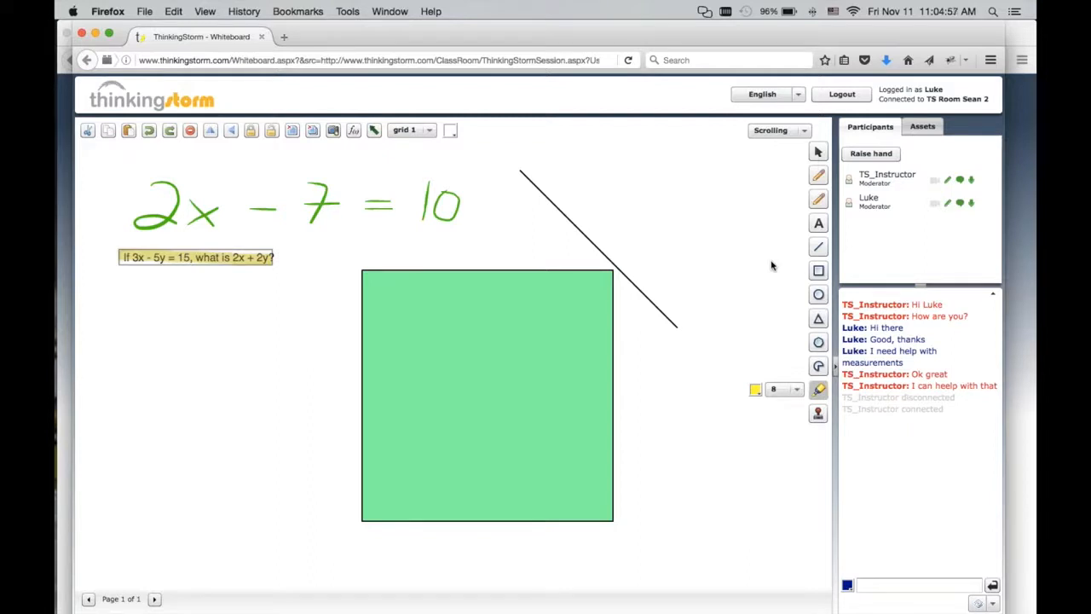
pyautogui.click(818, 153)
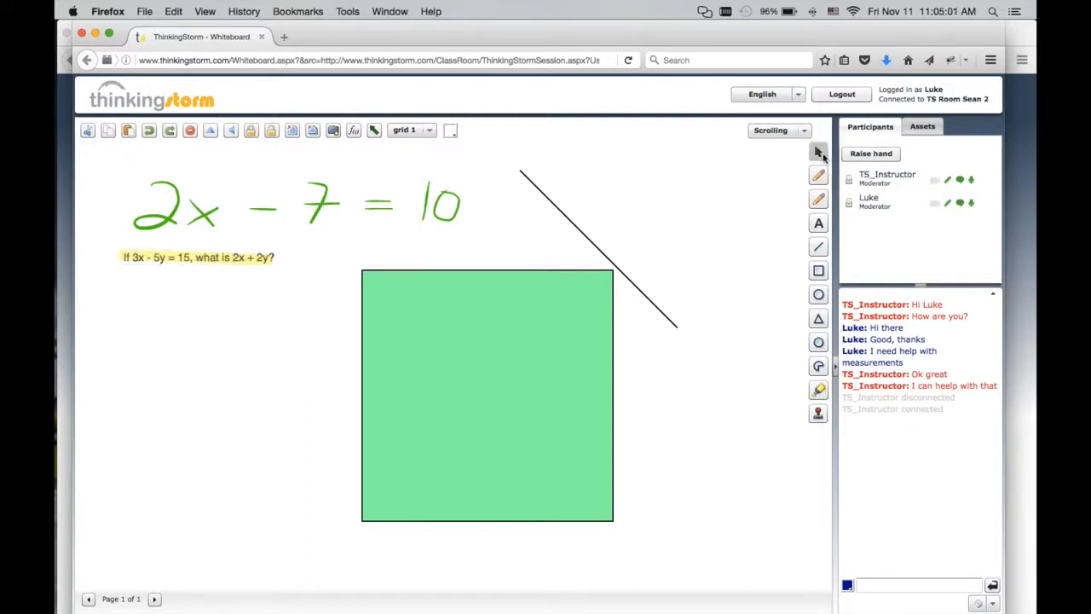
# Upload Complex Zeroes of Polynomial Functions.pdf from the Precalc Asset PDFs folder onto the whiteboard.
pyautogui.click(920, 128)
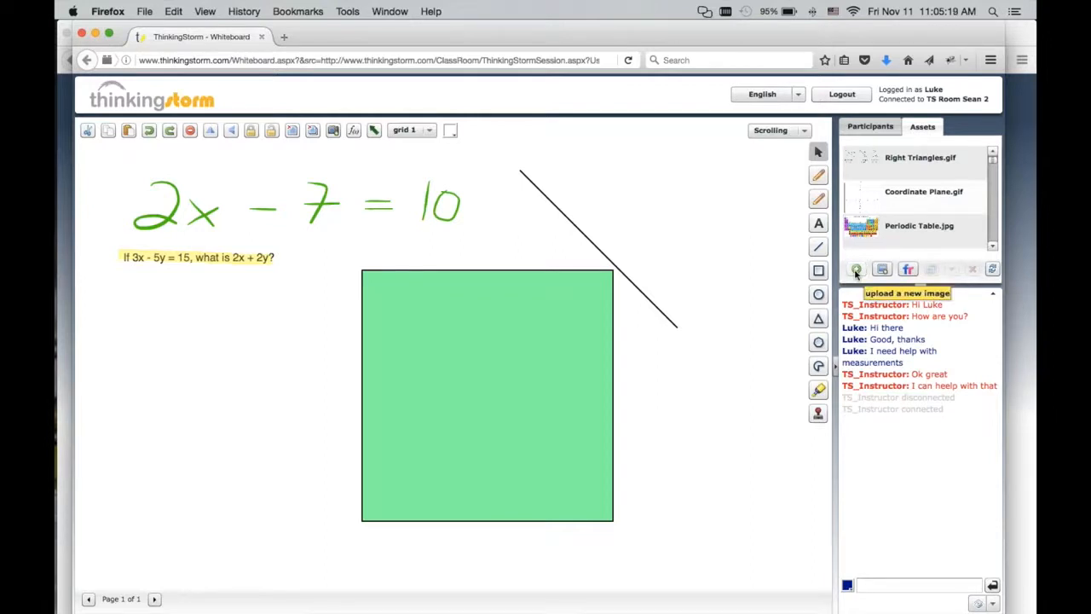
pyautogui.click(856, 270)
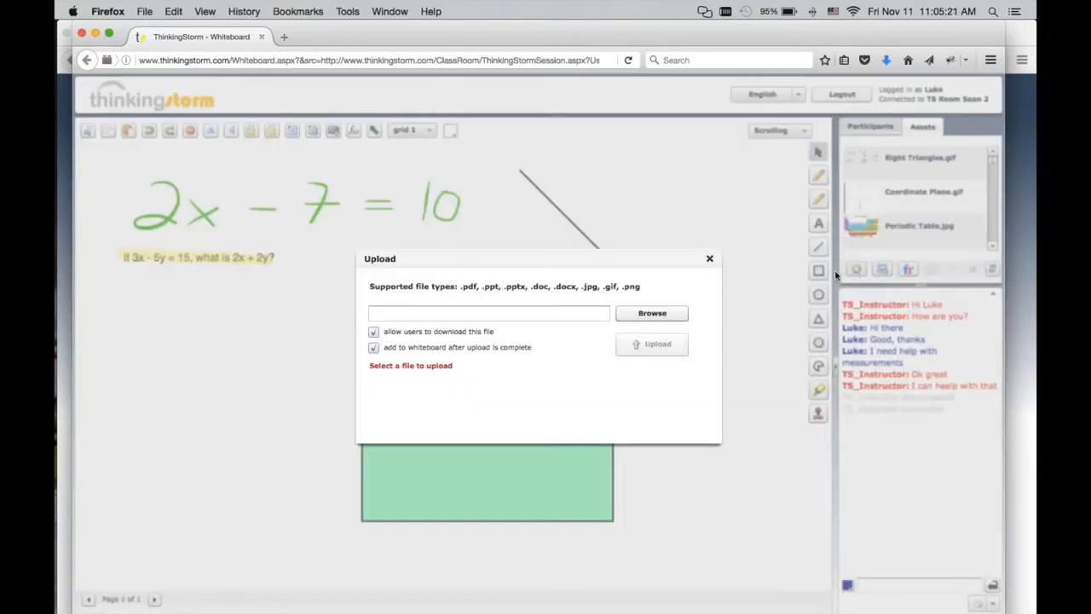
pyautogui.moveTo(590, 258); pyautogui.dragTo(599, 207)
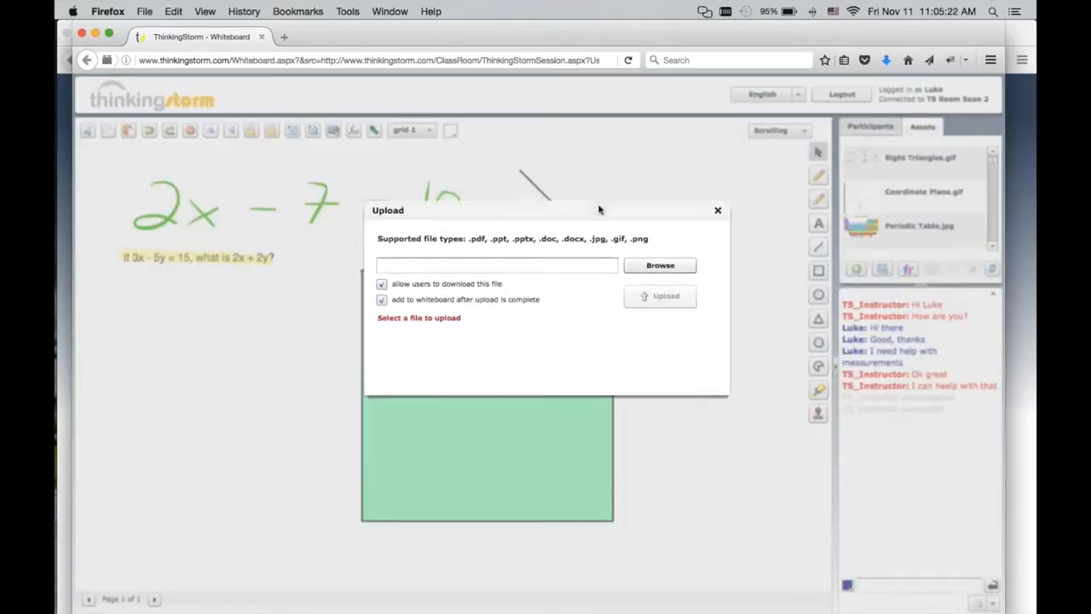
pyautogui.click(663, 266)
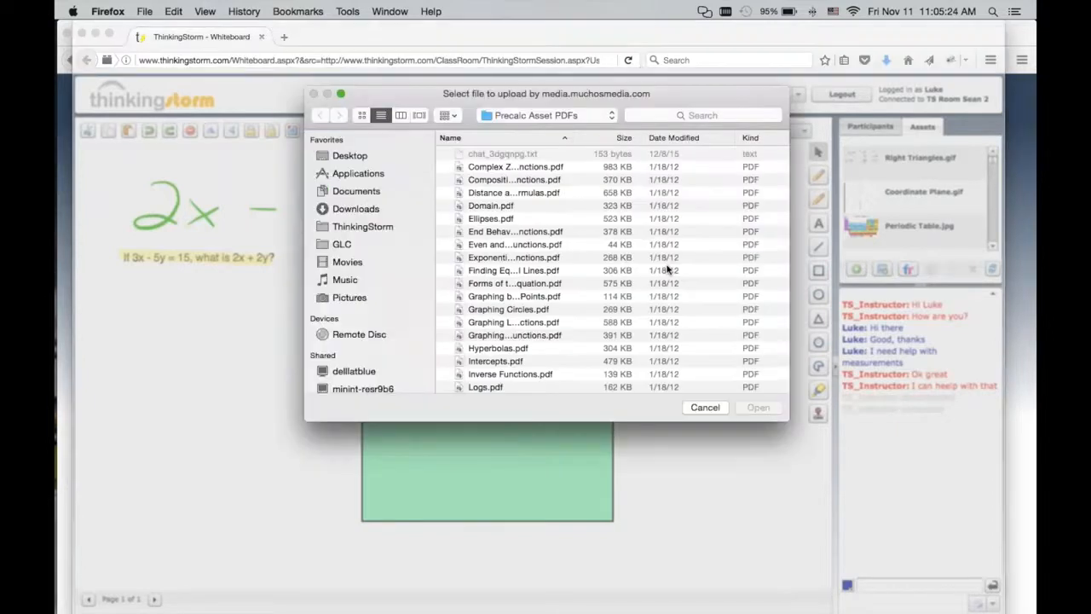
pyautogui.doubleClick(495, 167)
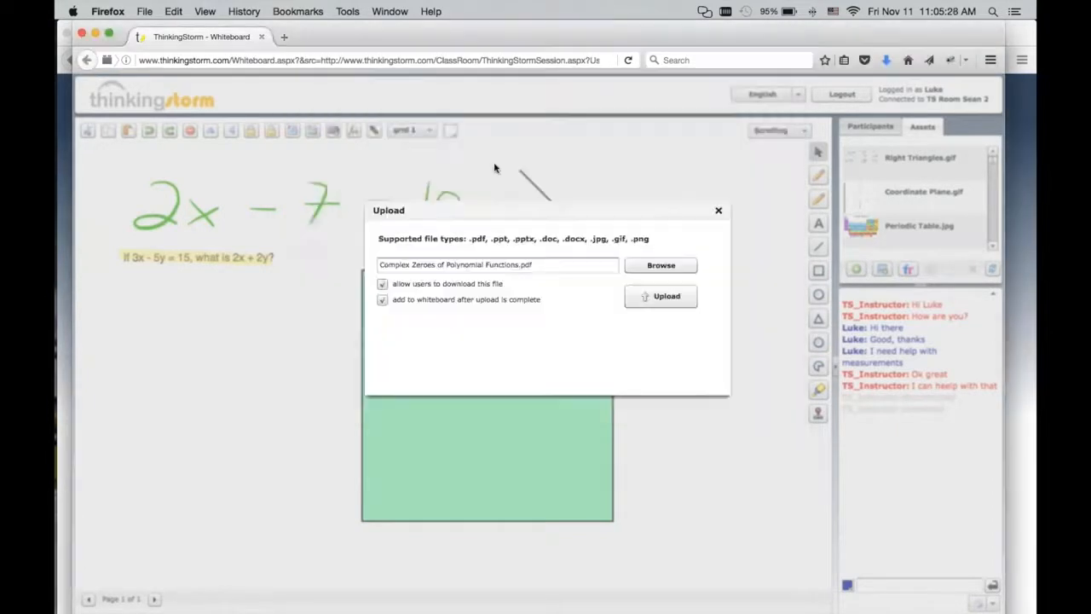
pyautogui.click(669, 298)
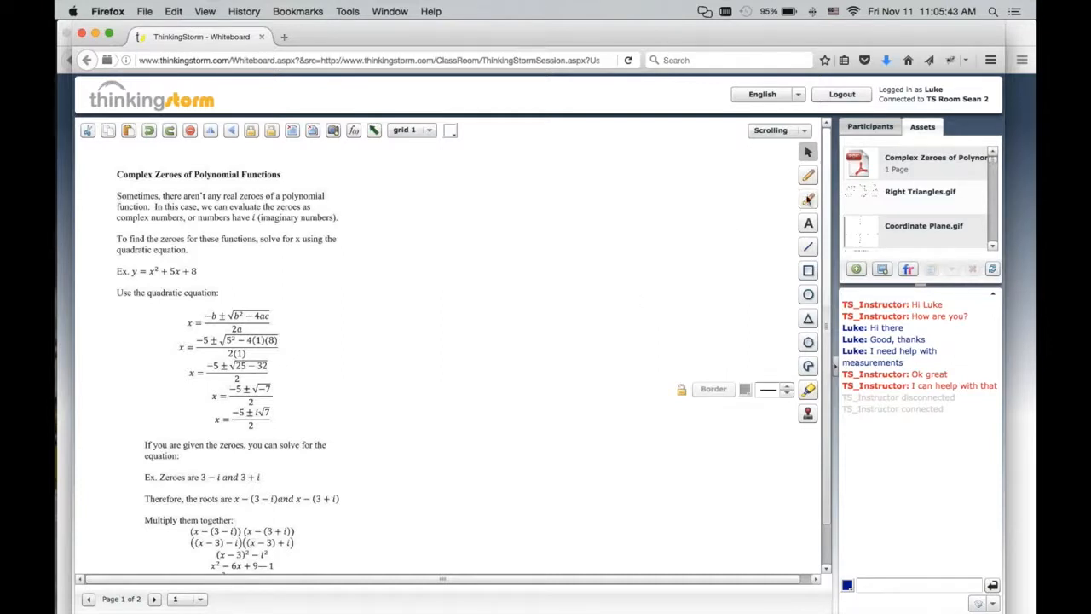
# Circle the document's title 'Complex Zeroes of Polynomial Functions' in green with the Smooth Pencil.
pyautogui.click(807, 201)
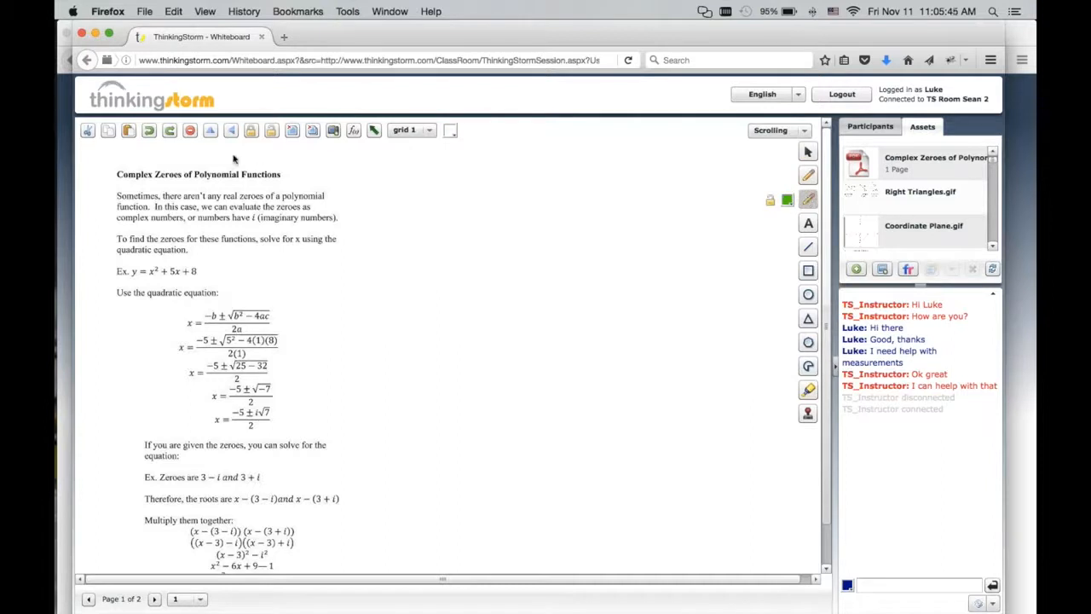
pyautogui.moveTo(216, 156)
pyautogui.mouseDown()
pyautogui.moveTo(112, 155)
pyautogui.moveTo(94, 185)
pyautogui.moveTo(277, 188)
pyautogui.moveTo(312, 166)
pyautogui.moveTo(211, 160)
pyautogui.mouseUp()
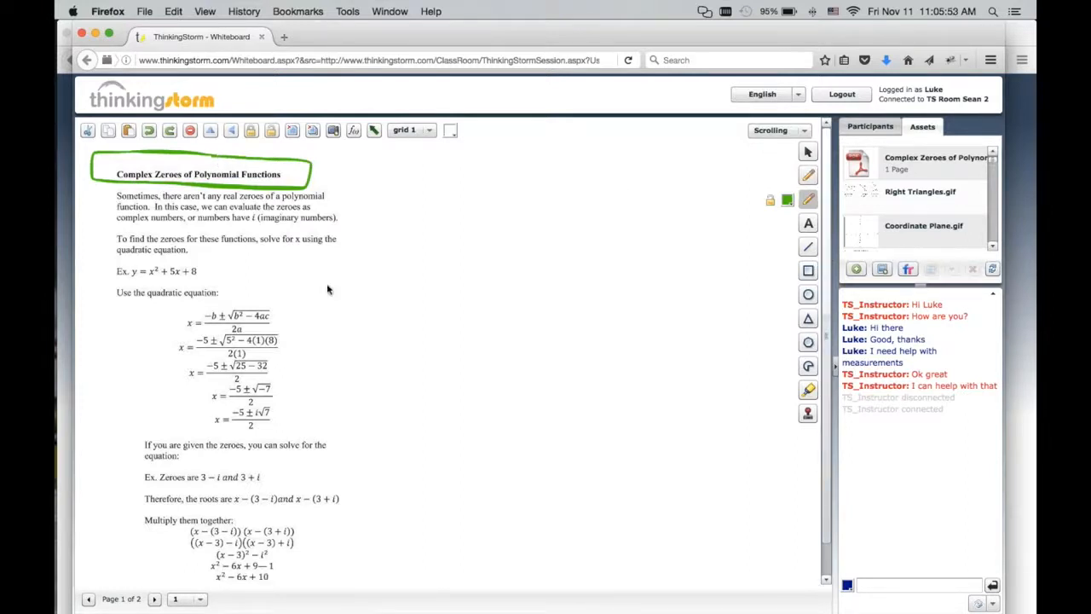
# Annotate the worked example in green: circle the example equation, tick the quadratic formula and draw an arrow at the roots line.
pyautogui.moveTo(203, 263)
pyautogui.mouseDown()
pyautogui.moveTo(141, 260)
pyautogui.moveTo(95, 277)
pyautogui.moveTo(156, 283)
pyautogui.moveTo(220, 271)
pyautogui.moveTo(198, 266)
pyautogui.mouseUp()
pyautogui.moveTo(295, 322); pyautogui.dragTo(352, 298)
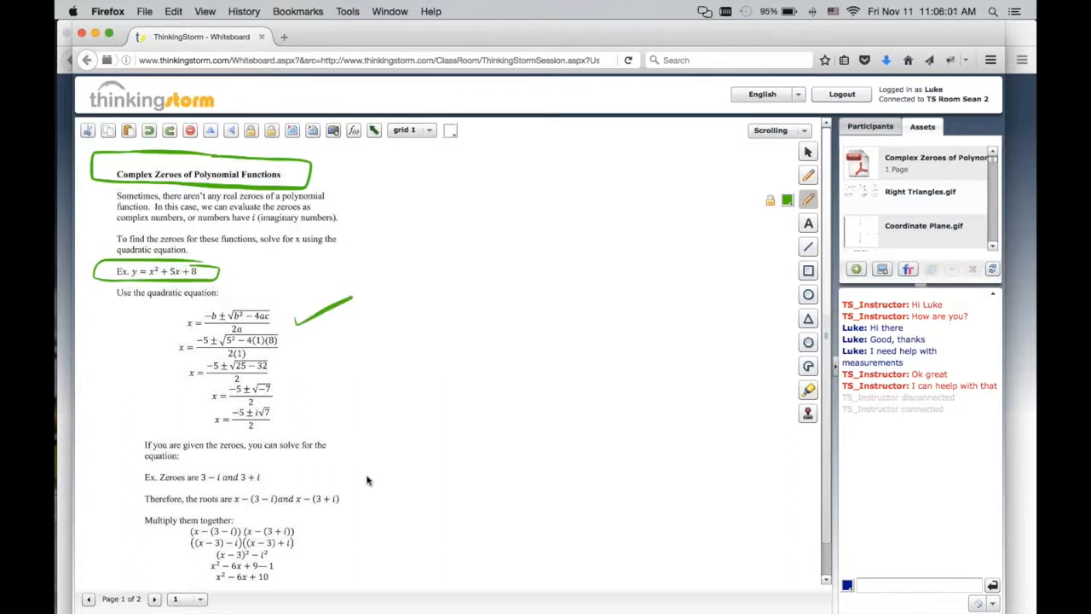
pyautogui.moveTo(410, 495)
pyautogui.mouseDown()
pyautogui.moveTo(355, 490)
pyautogui.moveTo(371, 511)
pyautogui.mouseUp()
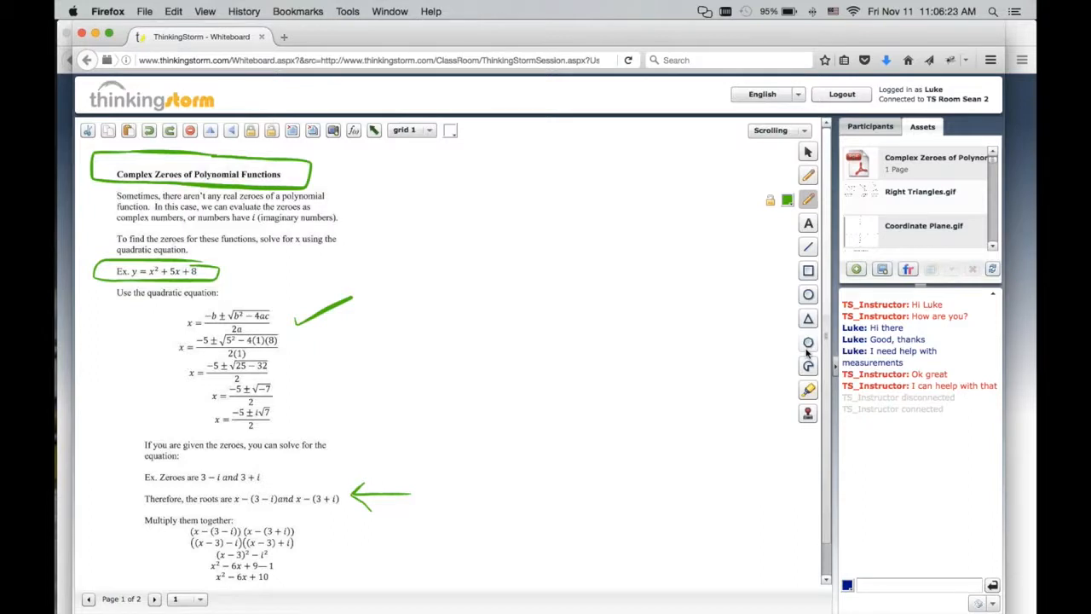
# Show the participants list, take a snapshot of the whiteboard, and close the snapshot's browser tab.
pyautogui.click(863, 124)
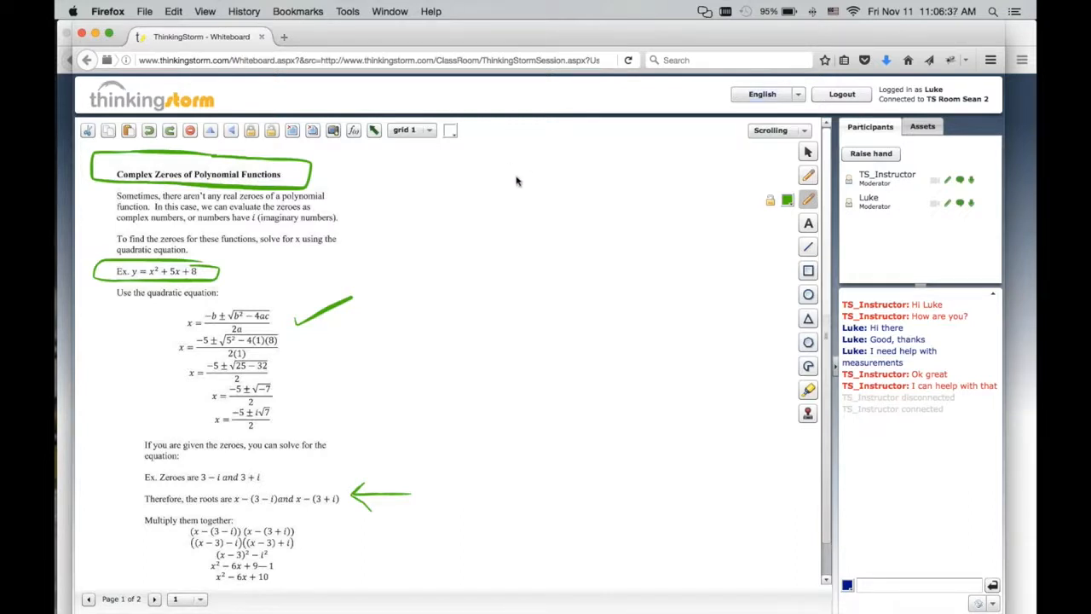
pyautogui.click(333, 130)
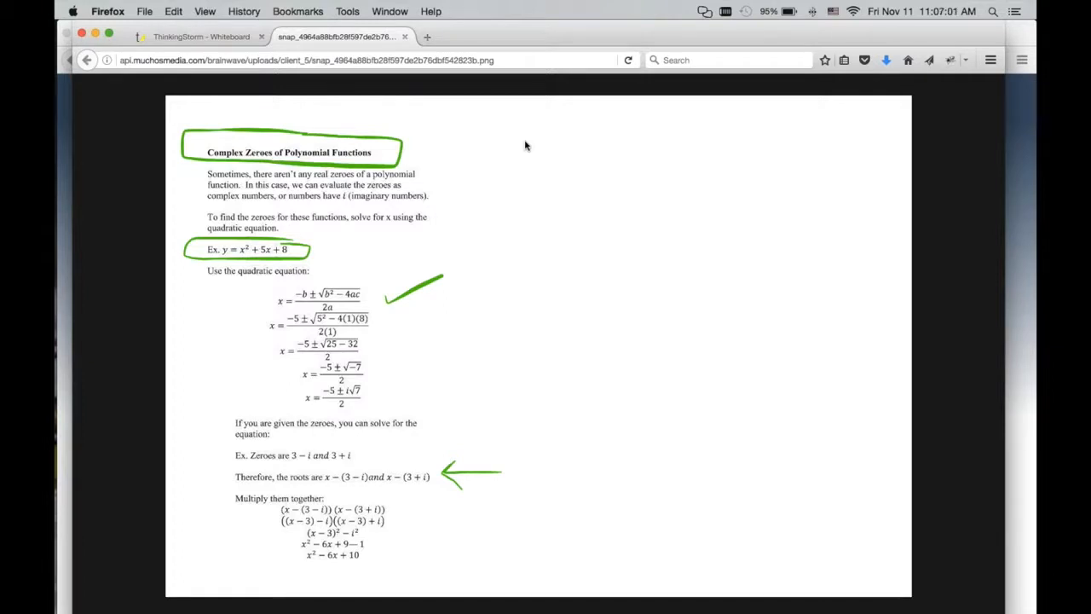
pyautogui.click(404, 37)
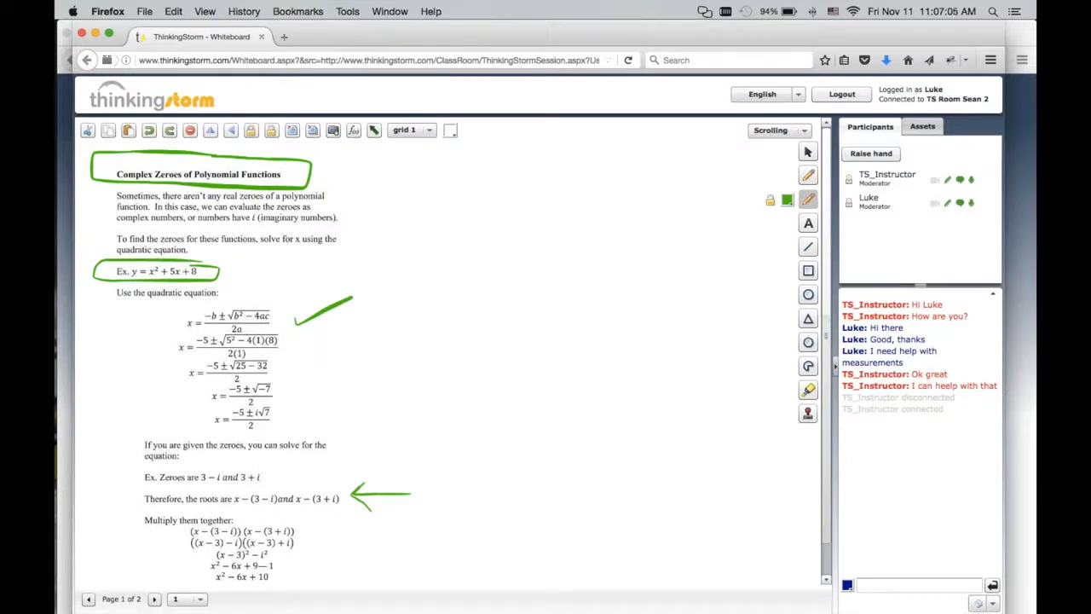
# Start saving the chat transcript from the chat options, then cancel the save dialog.
pyautogui.click(992, 604)
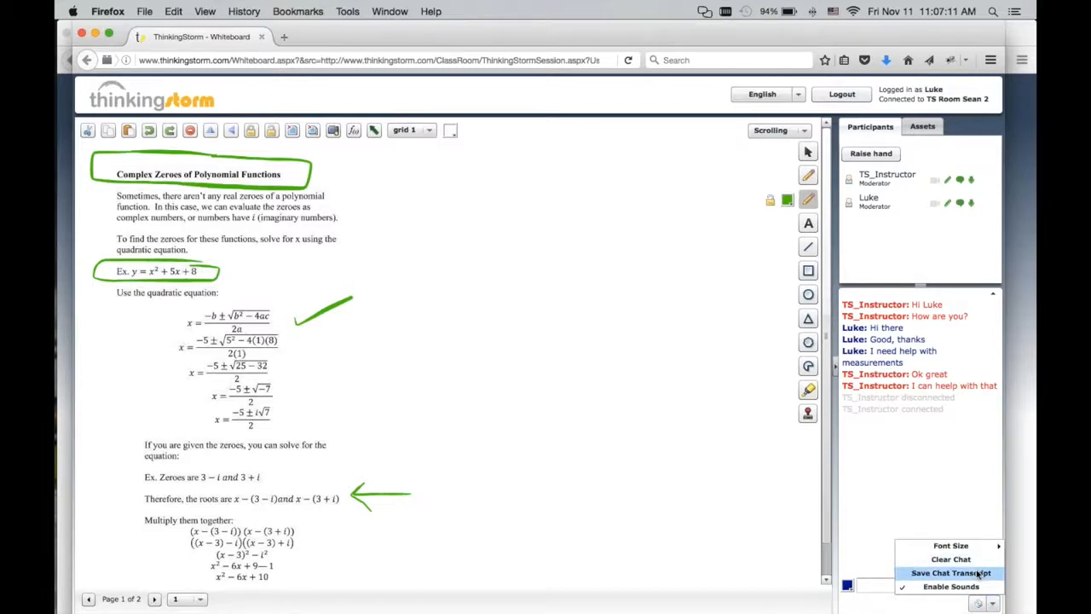
pyautogui.click(979, 574)
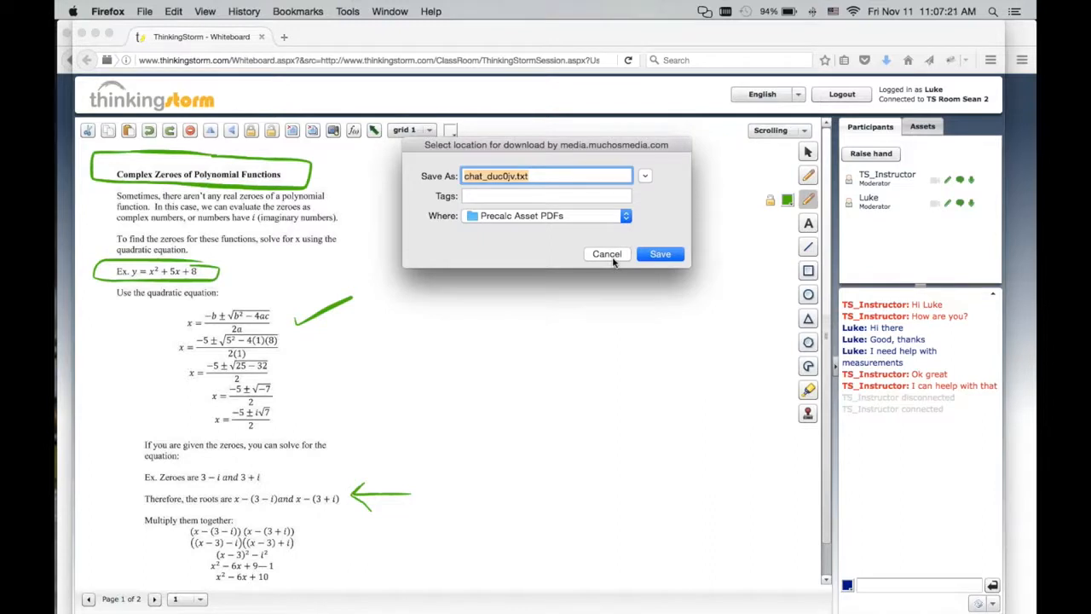
pyautogui.click(613, 260)
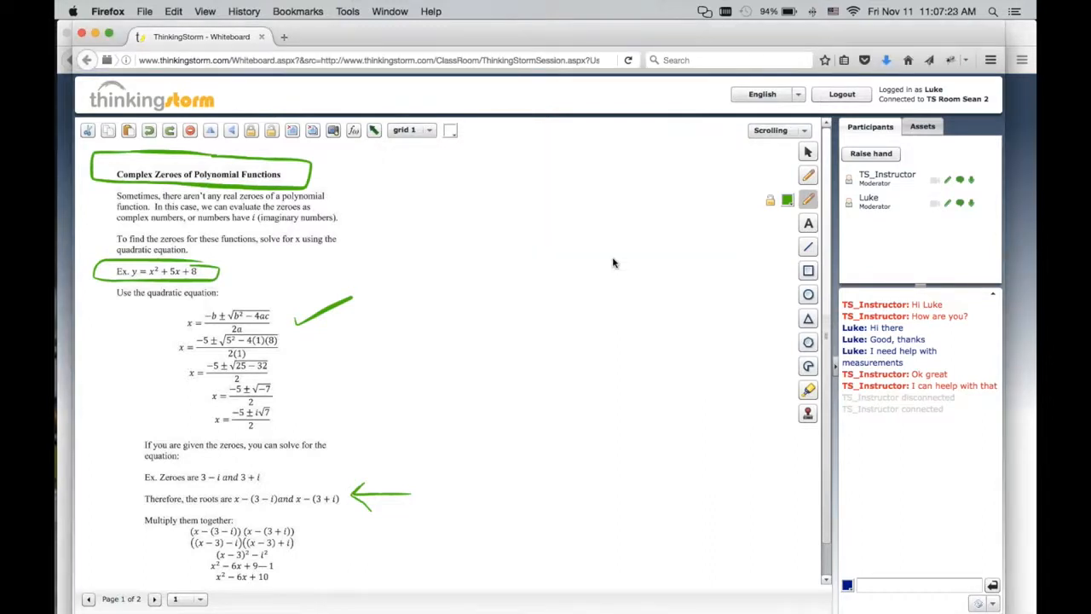